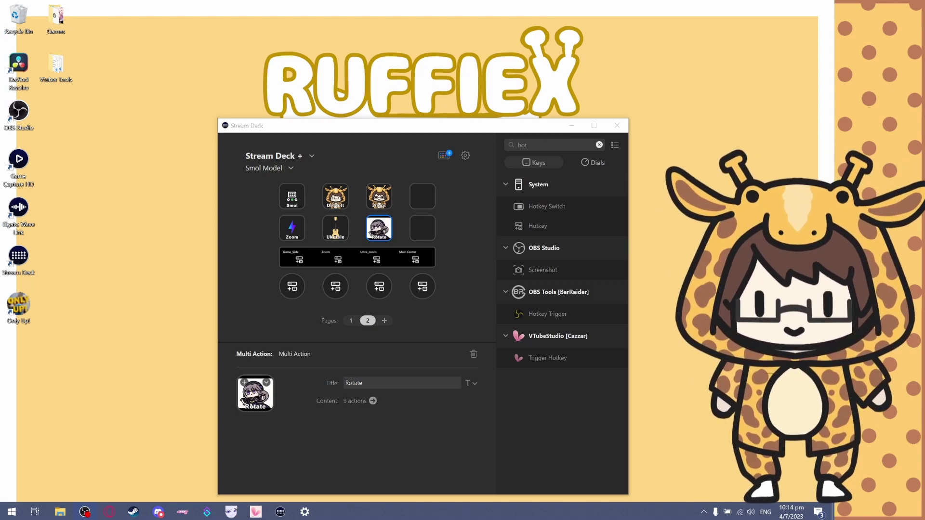
- Search the Stream Deck store for "vtu" to look up the VTubeStudio plugin, and close the store
left_click(443, 155)
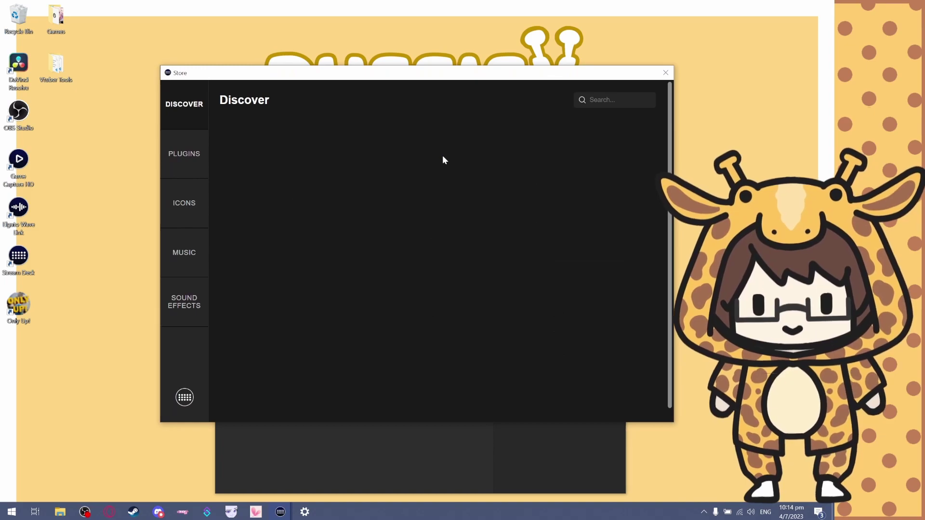
type("vru")
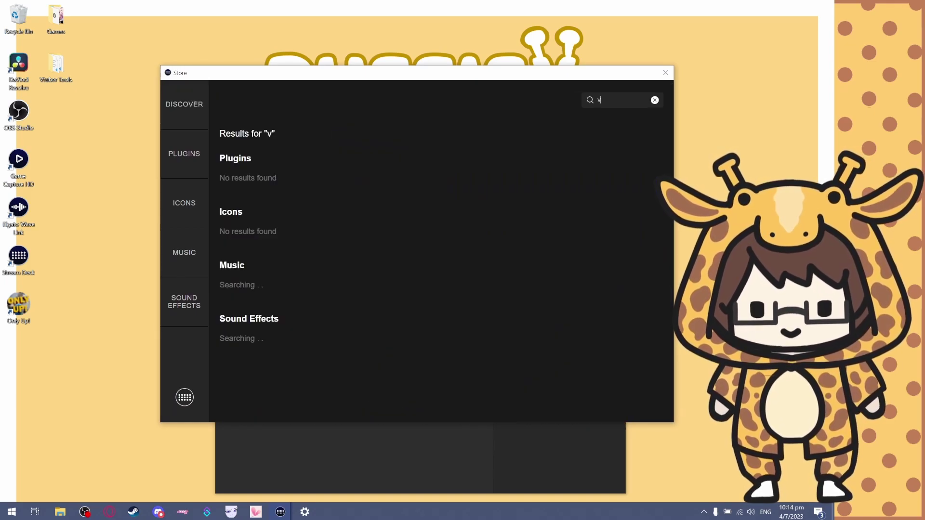
key("BackSpace")
key("BackSpace")
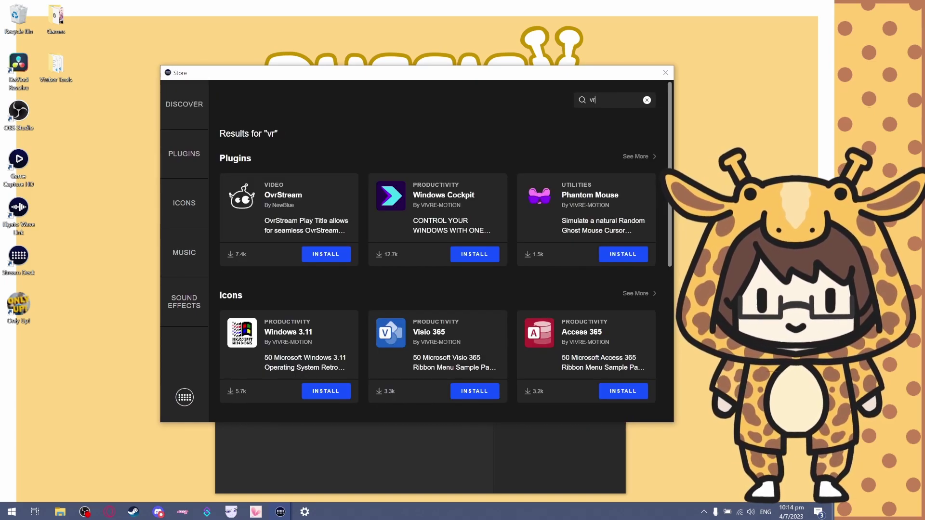
type("tu")
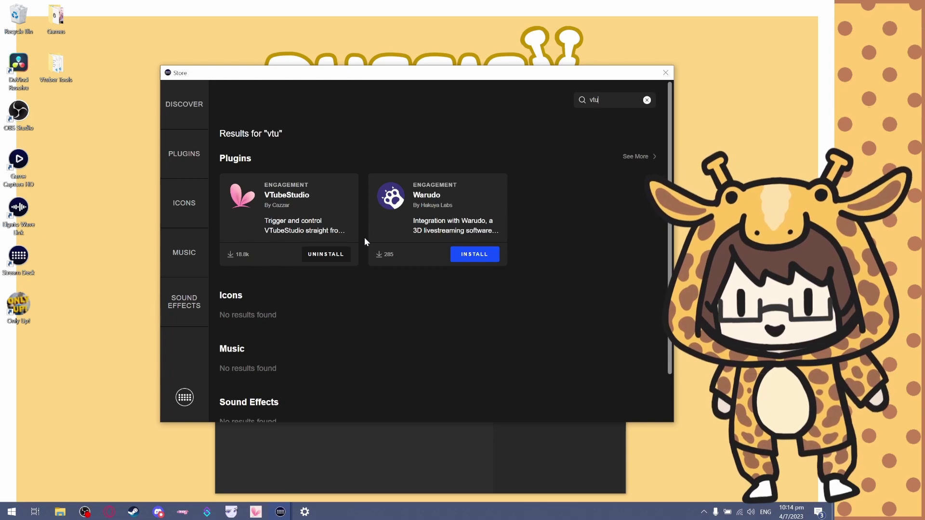
left_click(665, 72)
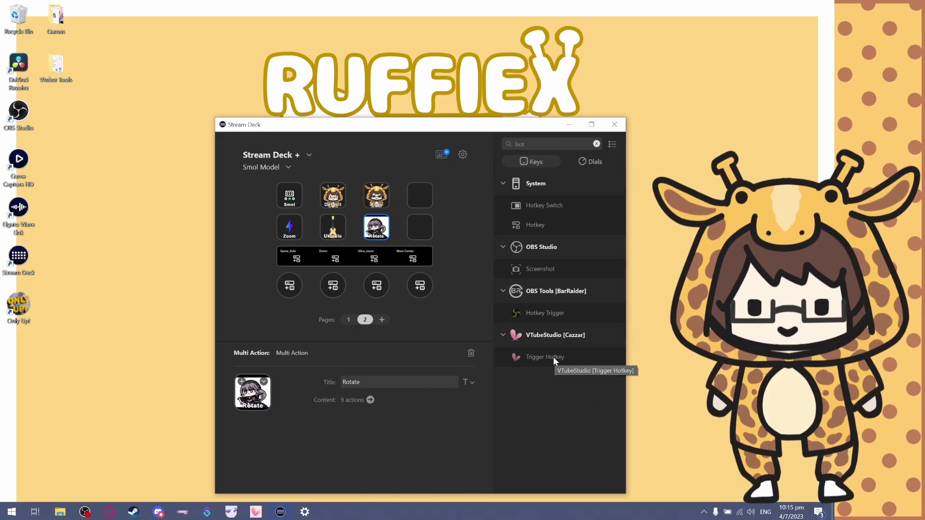
- Add a VTubeStudio Trigger Hotkey action to the empty key in the first row and check VTube Studio's plugin API settings
left_click_drag(553, 357, 427, 195)
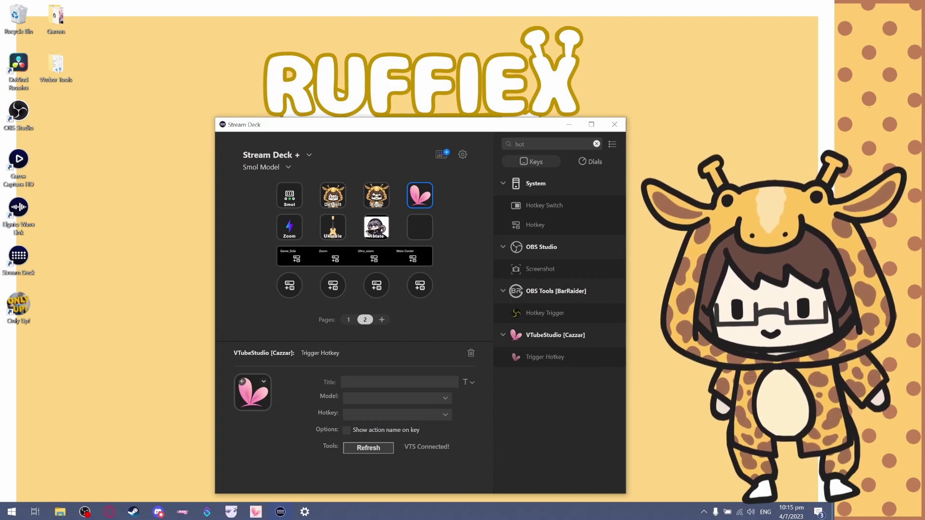
double_click(155, 173)
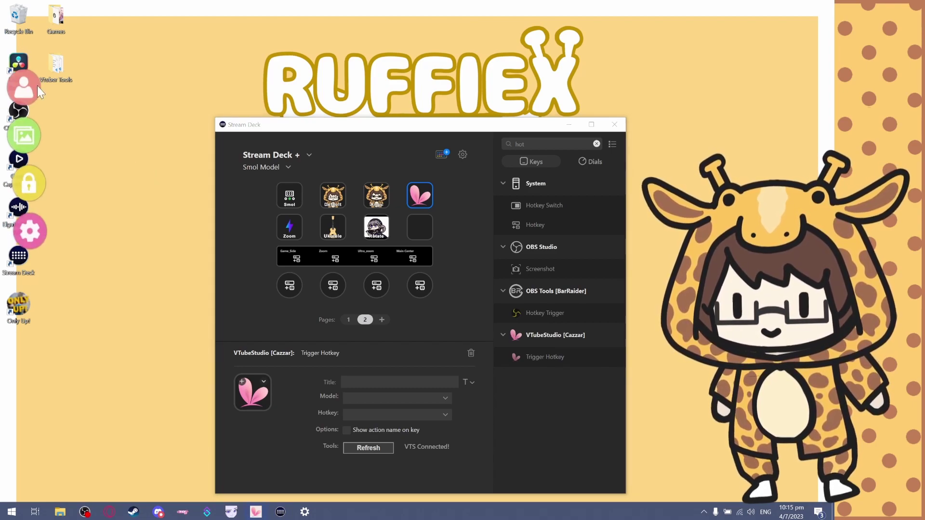
left_click(20, 246)
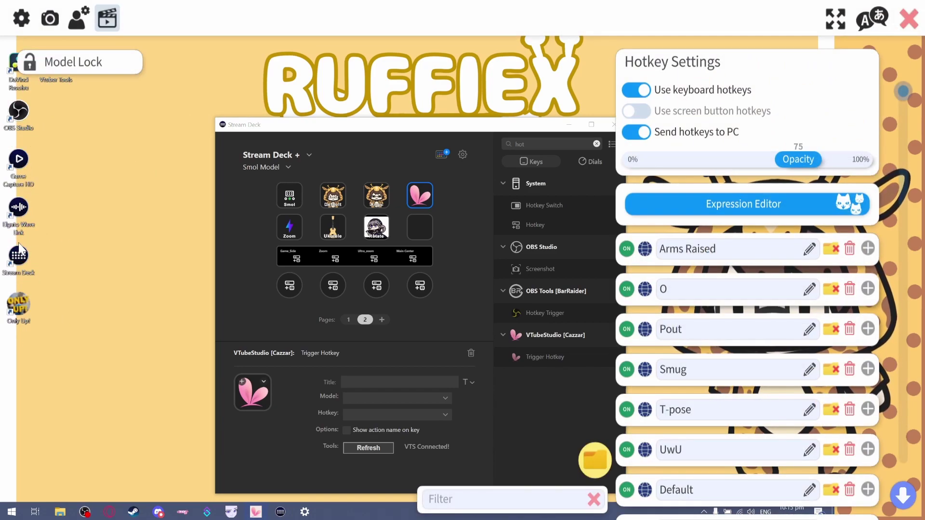
left_click(21, 18)
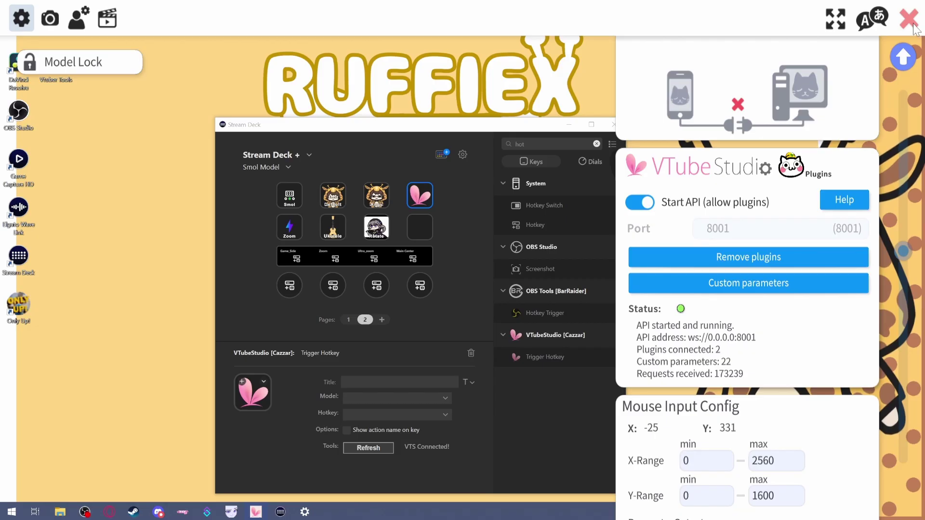
left_click(913, 23)
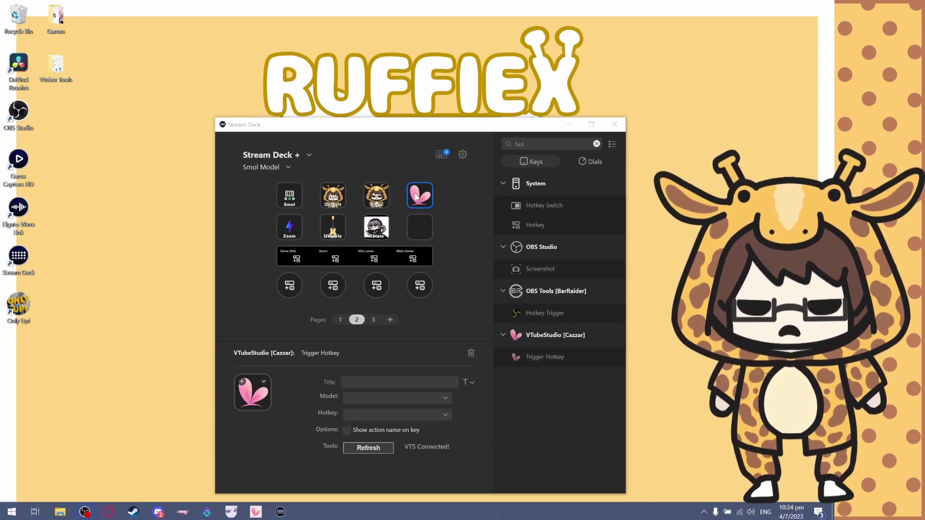
- Set the Trigger Hotkey key's model to Smol Ruffiex and its hotkey to T-pose
left_click(428, 397)
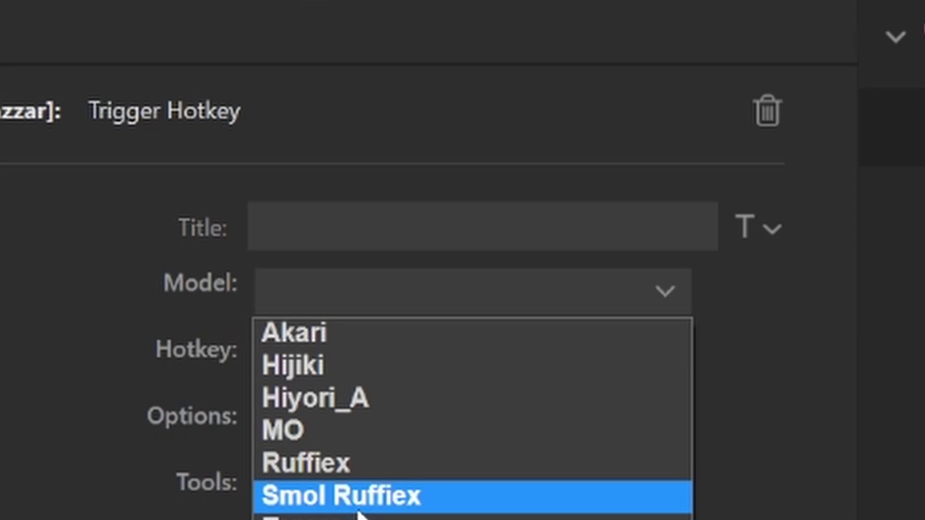
left_click(359, 511)
left_click(528, 365)
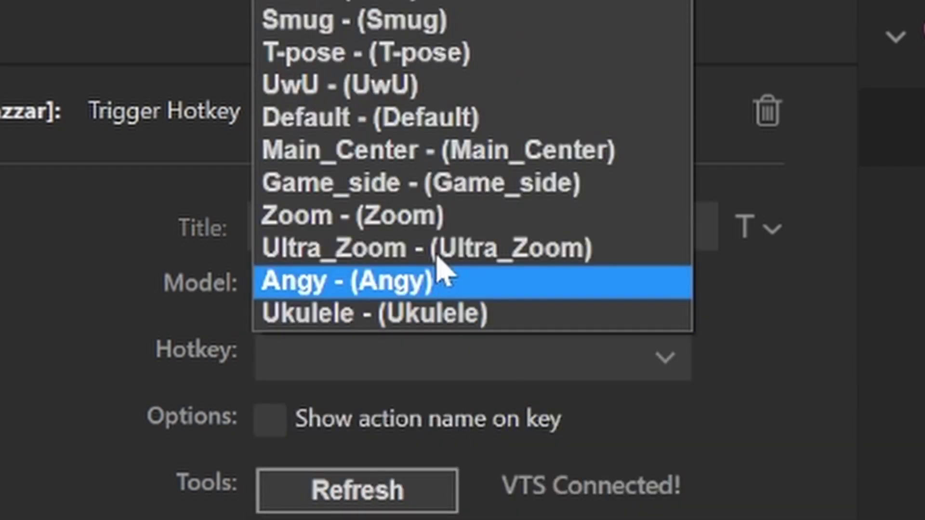
left_click(451, 53)
left_click(458, 330)
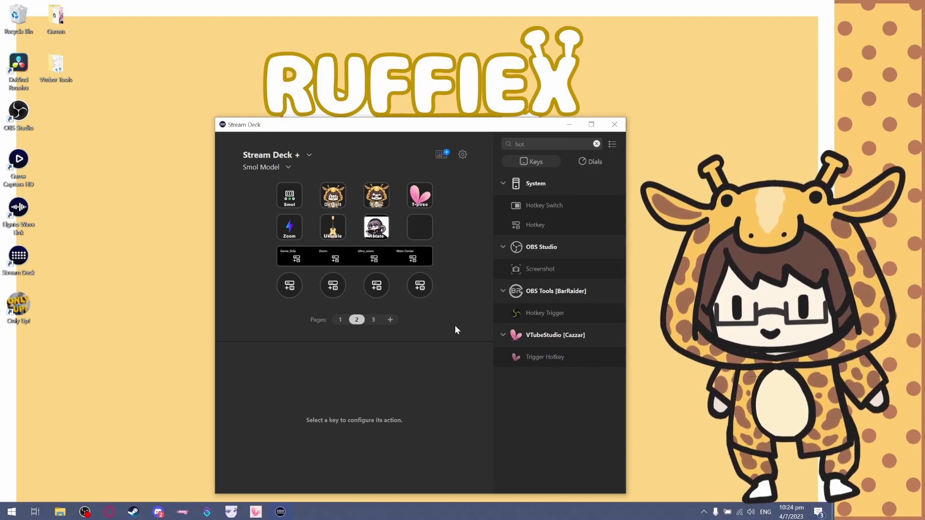
left_click(427, 198)
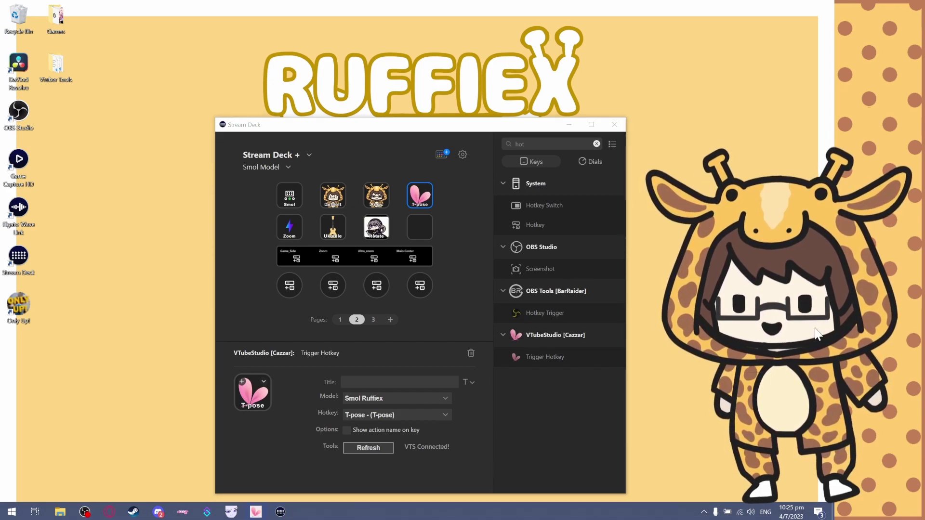
- Move the giraffe model to the middle of the screen and enlarge it until its head fills the view
left_click_drag(817, 334, 487, 347)
scroll(485, 340, "up", 10)
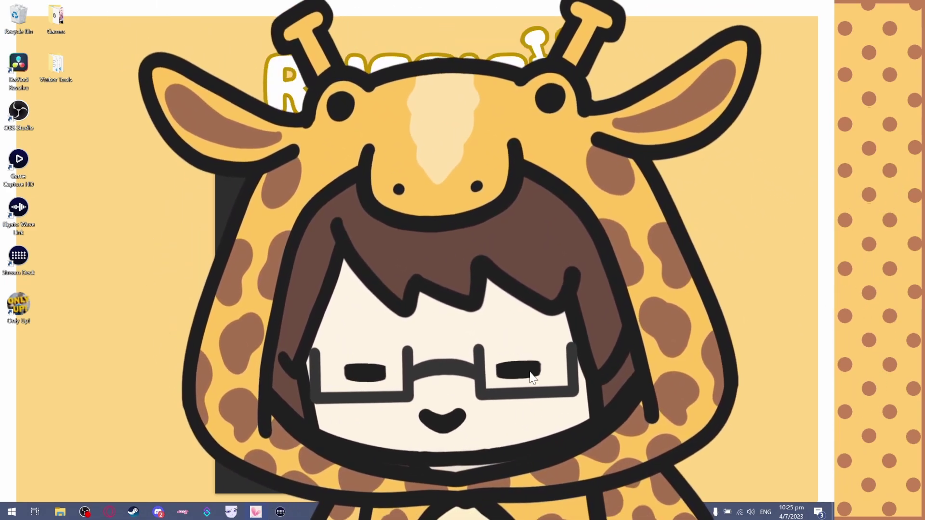
- Create a new hotkey after Ukulele in the VTube Studio hotkey settings and name it "super zoom"
double_click(794, 274)
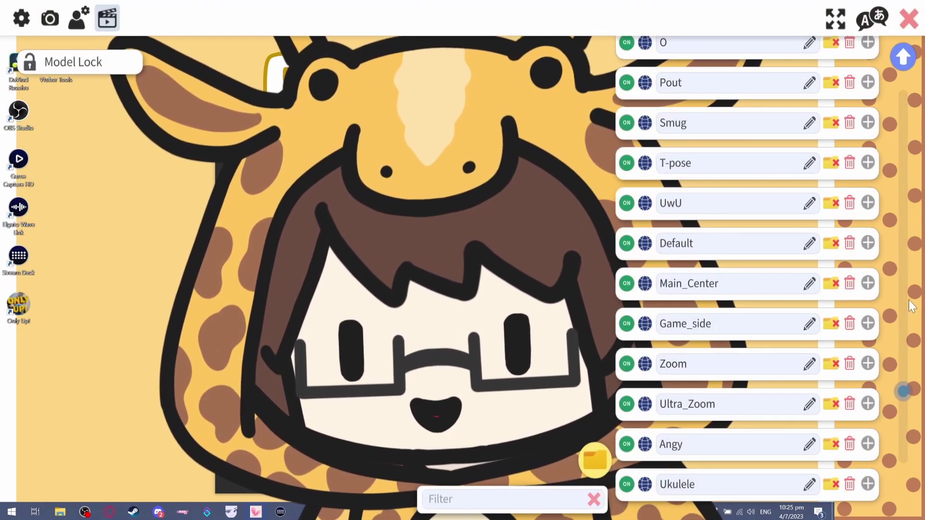
scroll(909, 433, "down", 2)
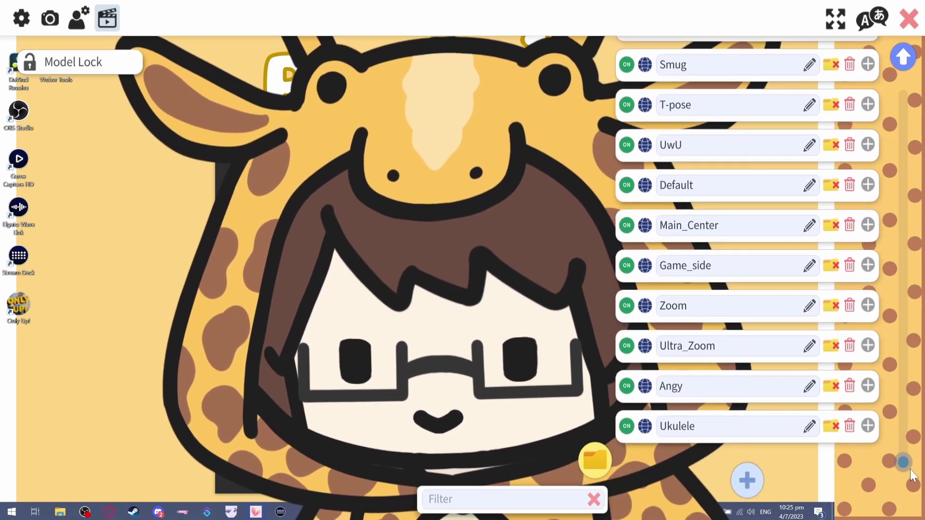
left_click(753, 478)
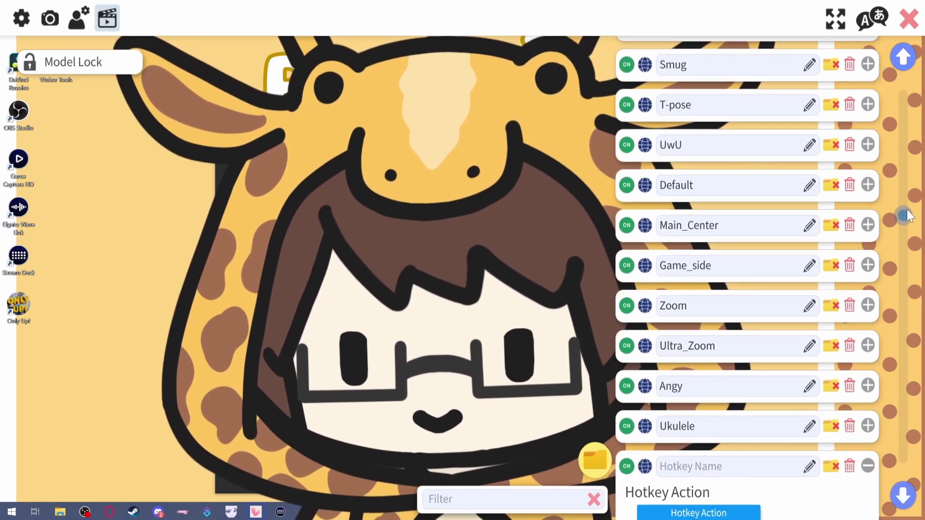
scroll(910, 366, "down", 3)
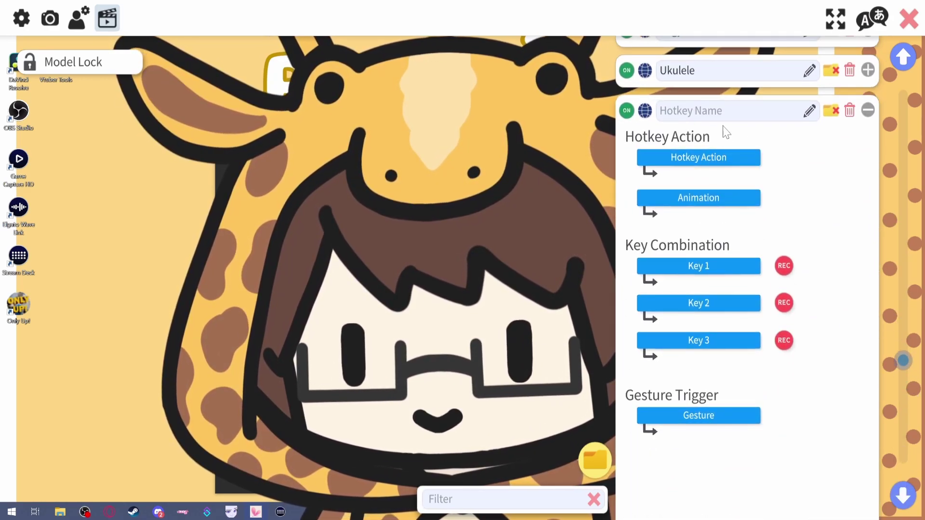
left_click(810, 115)
type("suprt")
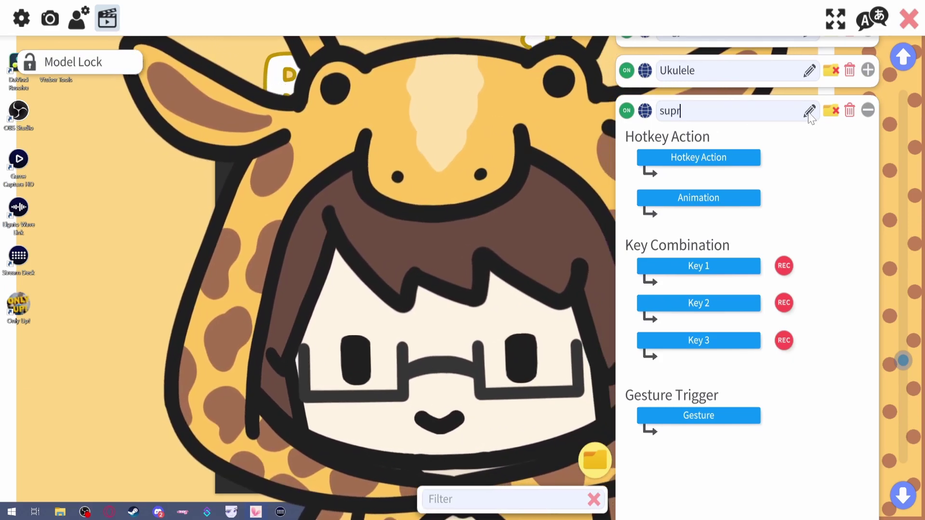
key("BackSpace")
key("BackSpace")
type("er zo")
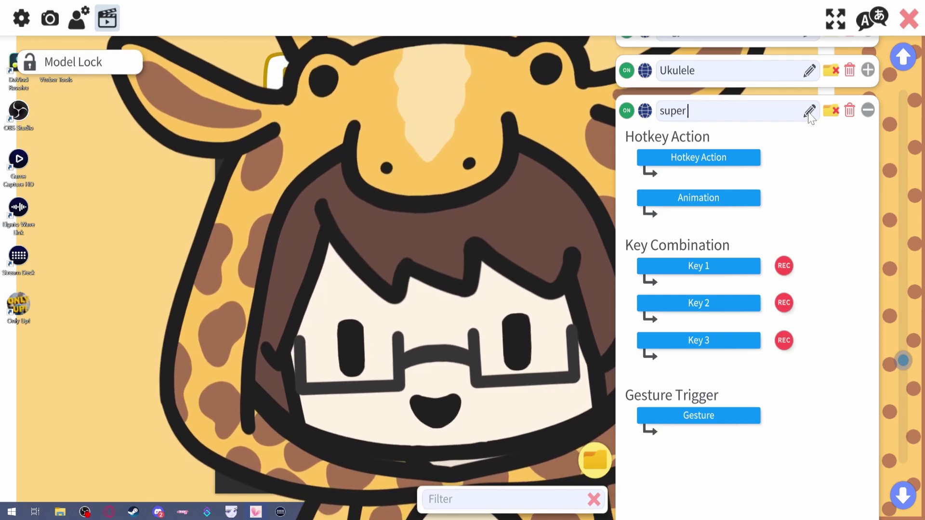
type("om")
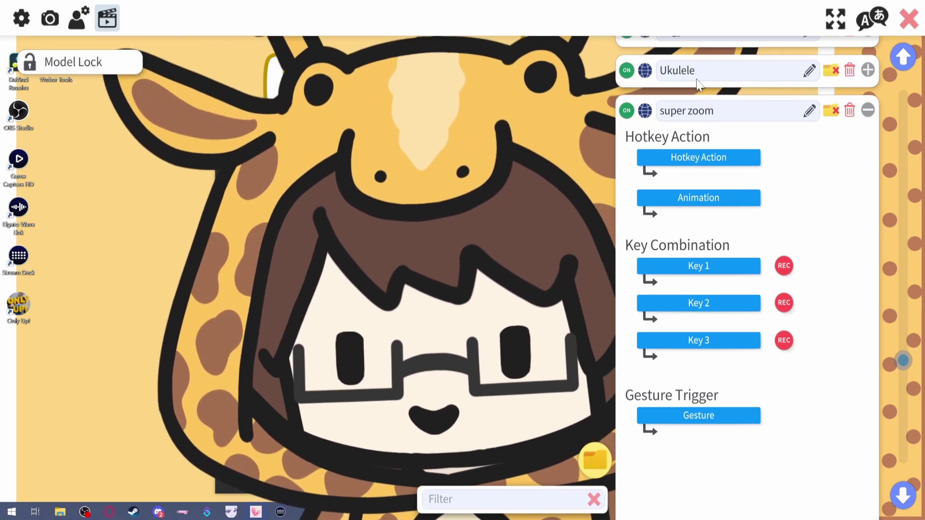
- Set the super zoom hotkey's action to Move Model and record the model's current position
left_click(709, 159)
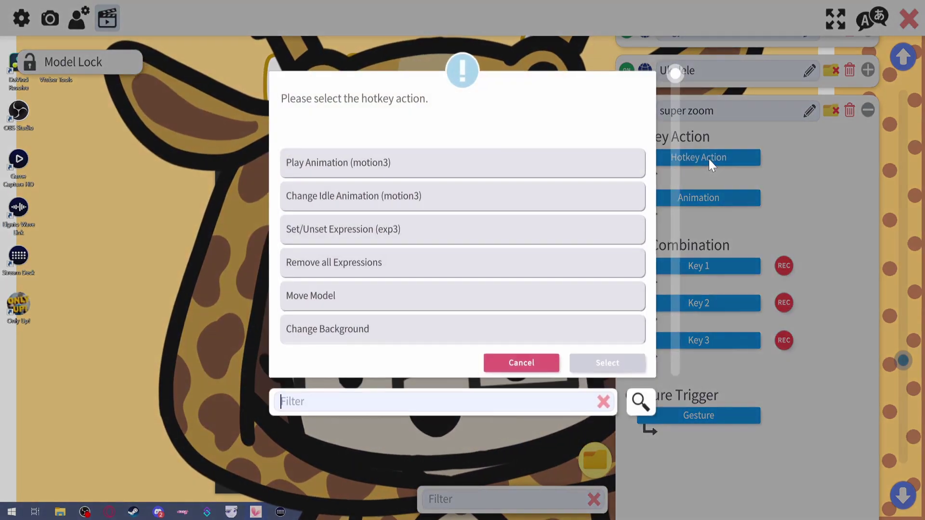
left_click(349, 306)
left_click(598, 364)
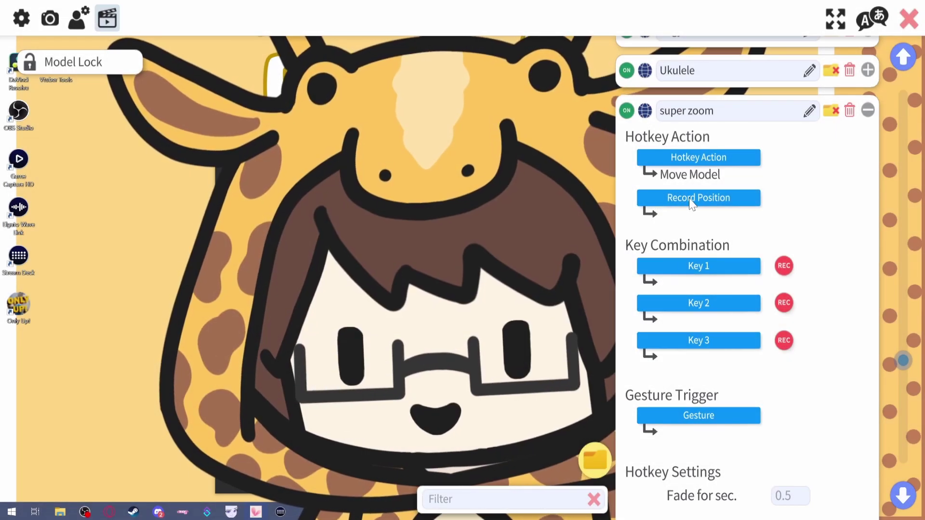
left_click(666, 199)
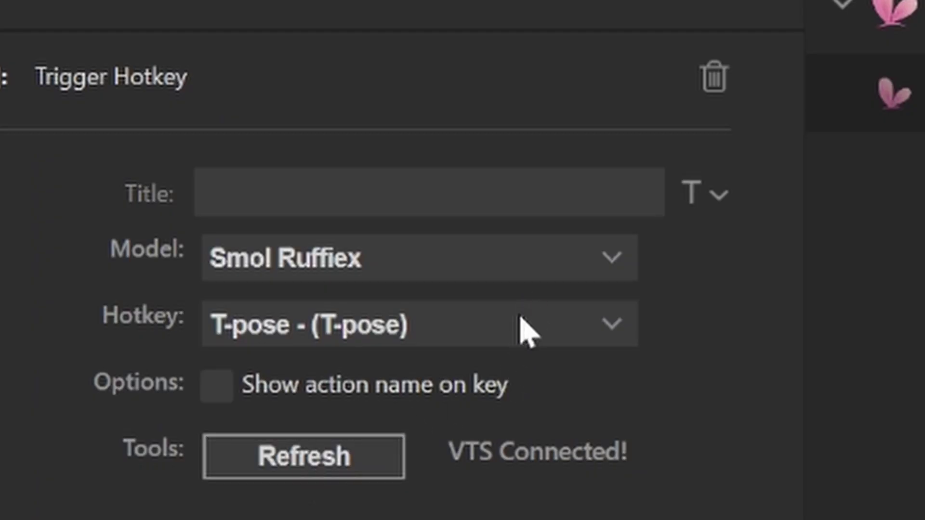
- Change the Stream Deck Trigger Hotkey key's hotkey to super zoom
left_click(521, 322)
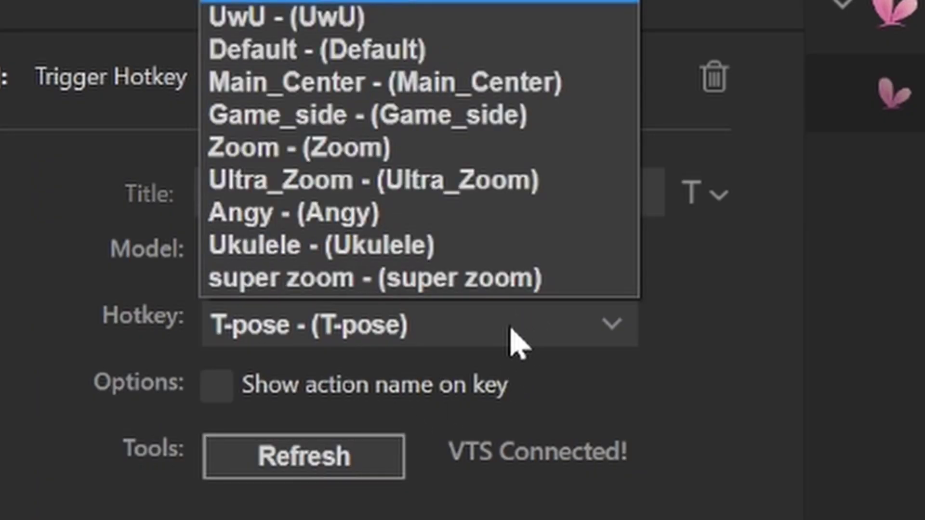
left_click(501, 281)
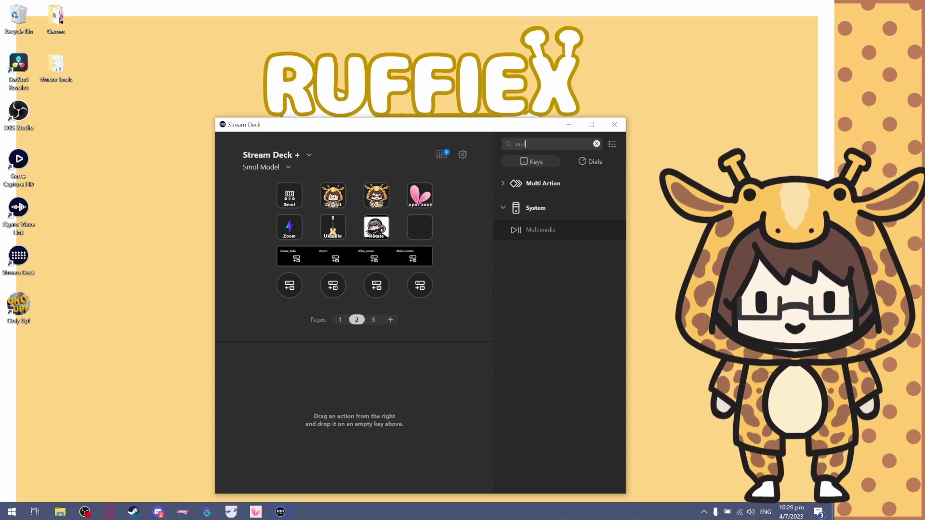
- Add a Multi Action to the empty key in the second row and insert a Delay into its sequence
left_click(525, 183)
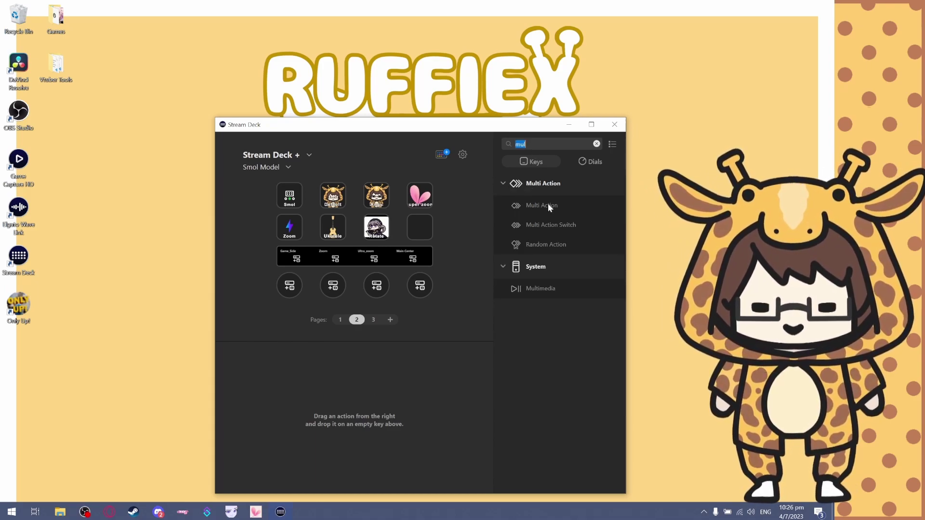
left_click_drag(548, 204, 418, 228)
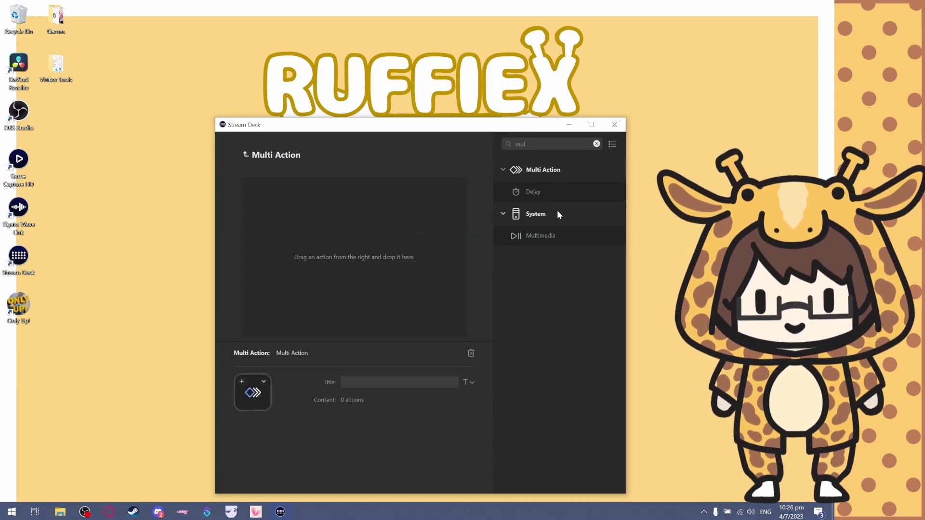
left_click_drag(547, 191, 365, 213)
- Search the actions for "vt" and insert VTubeStudio's Move Model before the Delay in the multi action
key("ctrl+a")
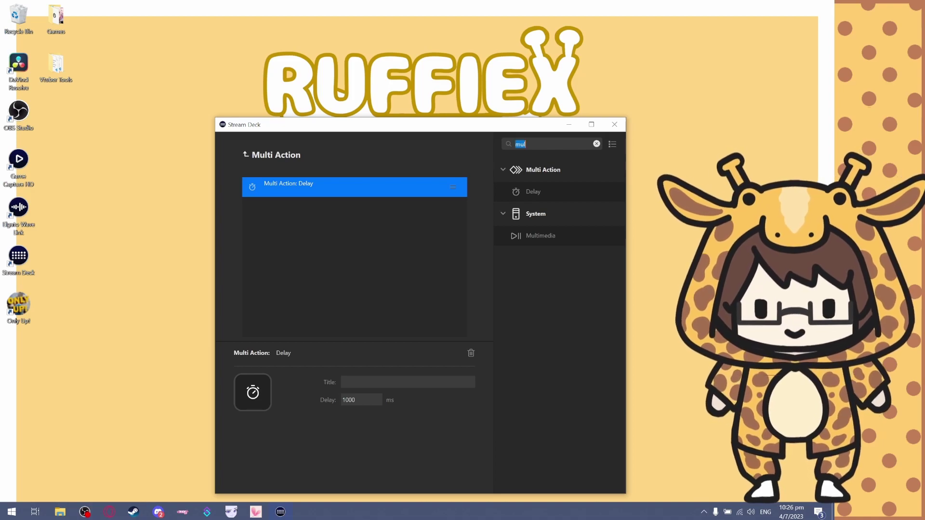
key("BackSpace")
type("vt")
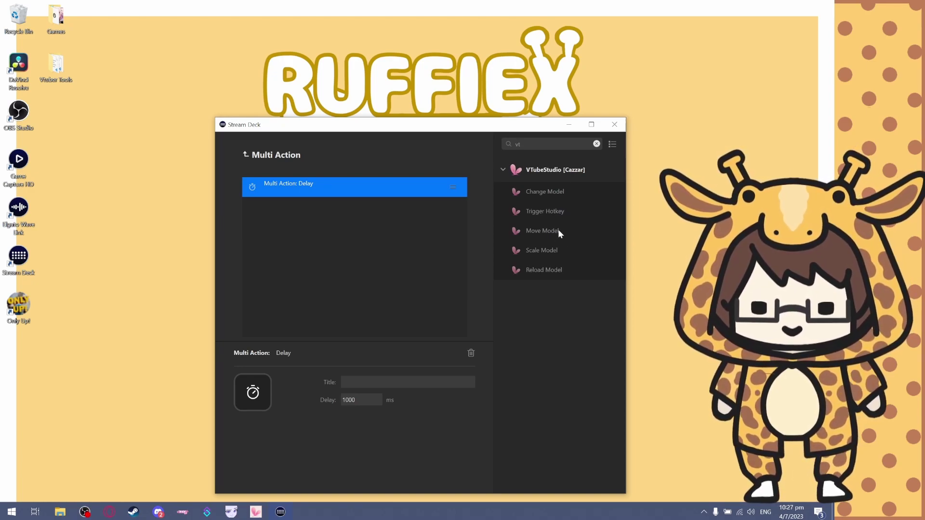
left_click_drag(559, 231, 376, 181)
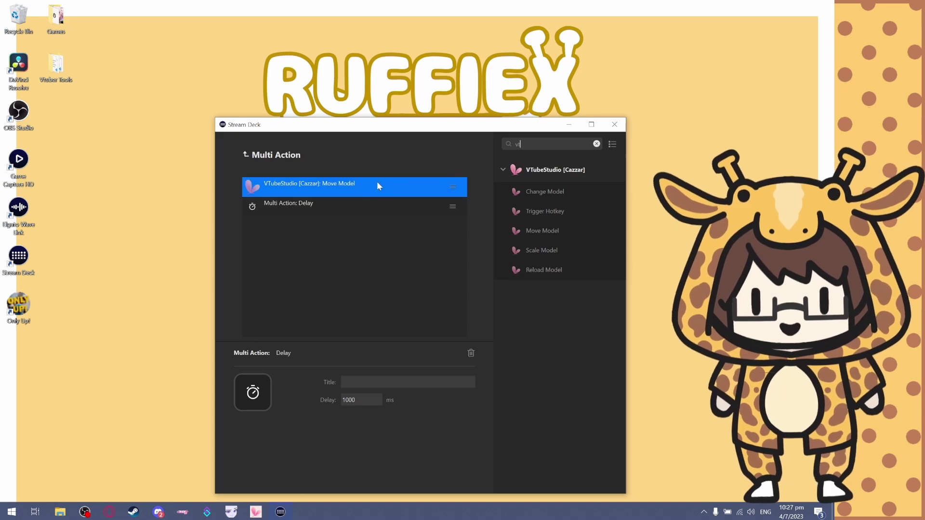
- Make the multi action's Move Model use relative model moves with a duration of 1 second
left_click(347, 184)
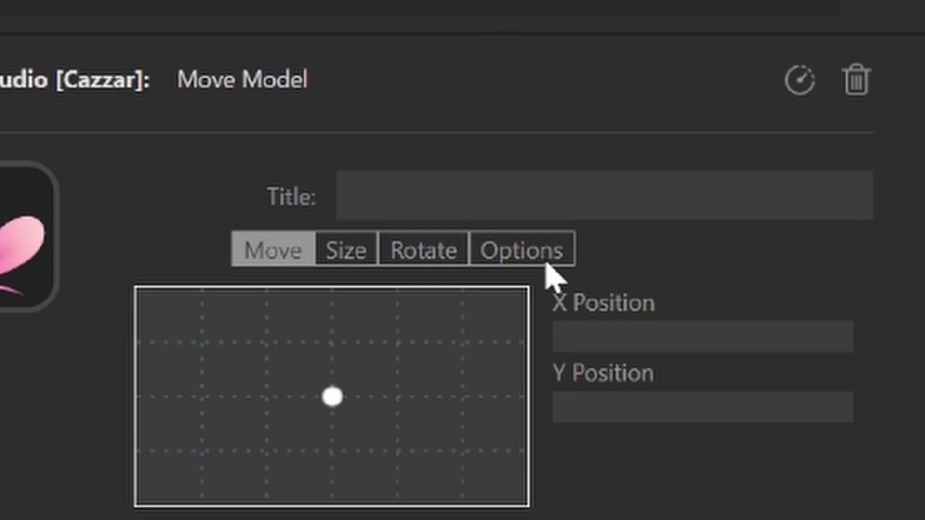
left_click(545, 260)
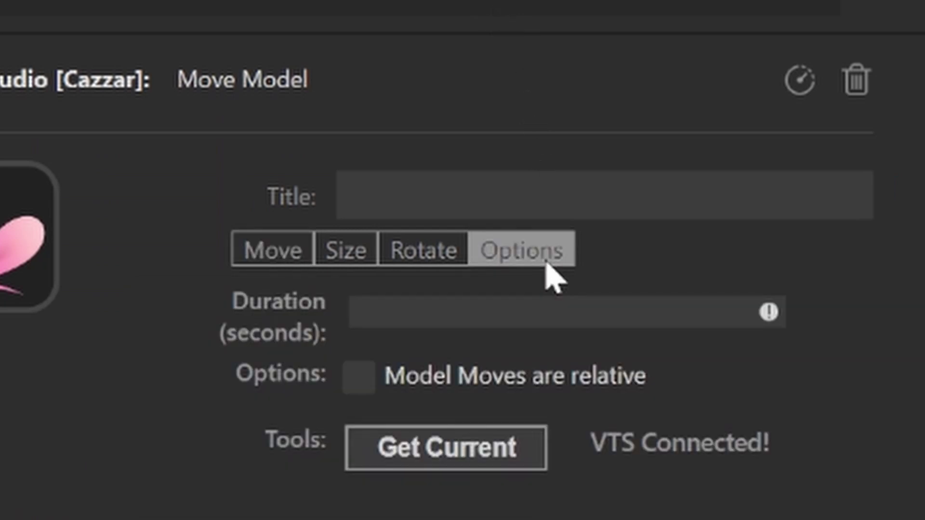
left_click(357, 388)
left_click(430, 321)
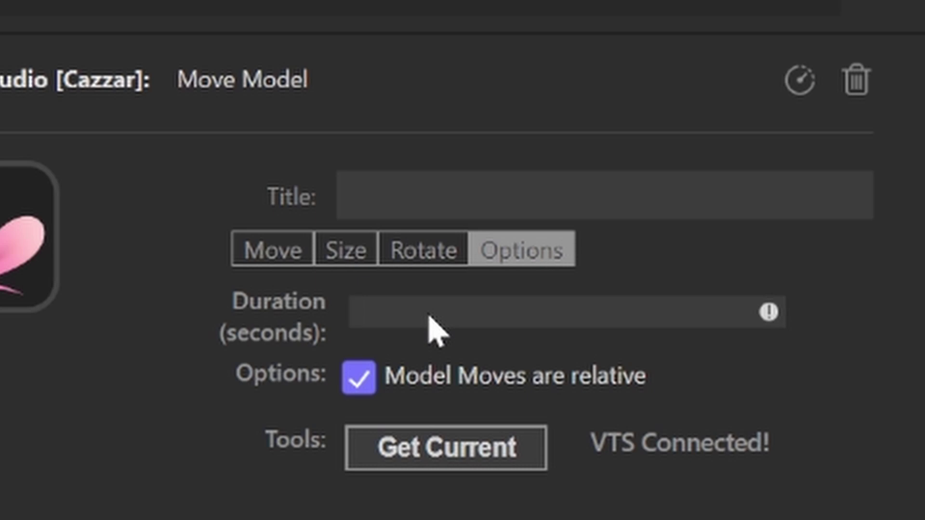
type("1")
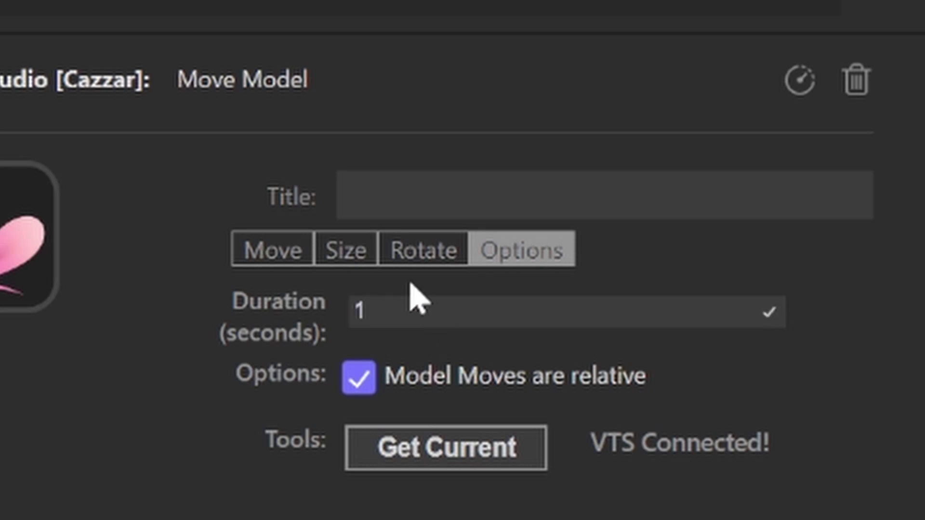
- Set the Move Model action's rotation to 180
left_click(418, 258)
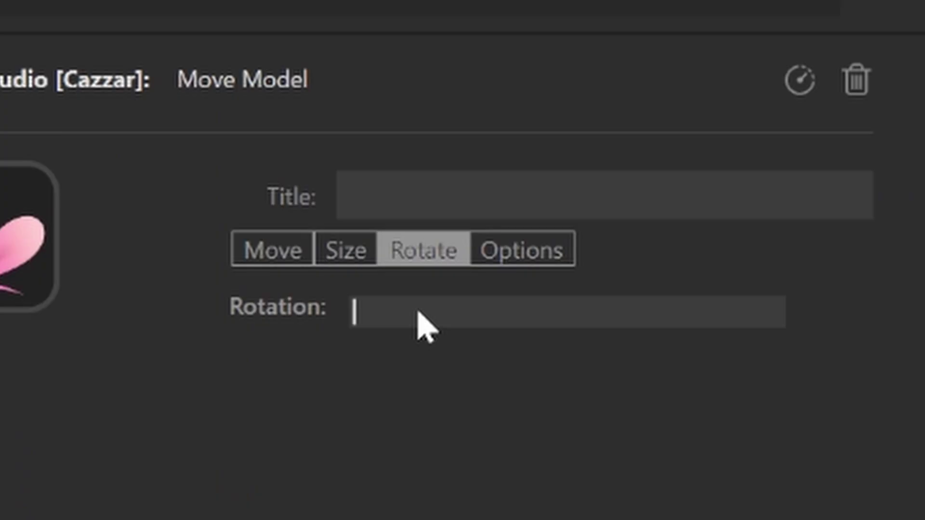
type("180")
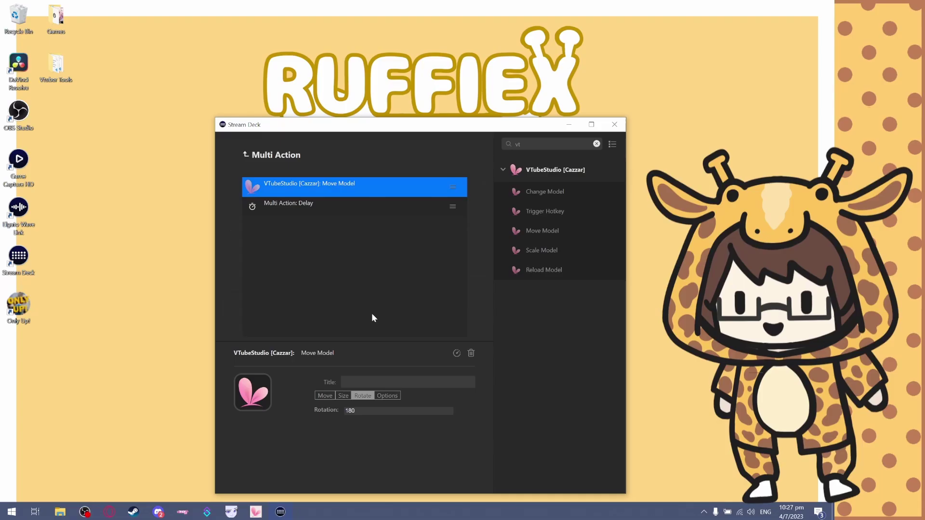
left_click(371, 314)
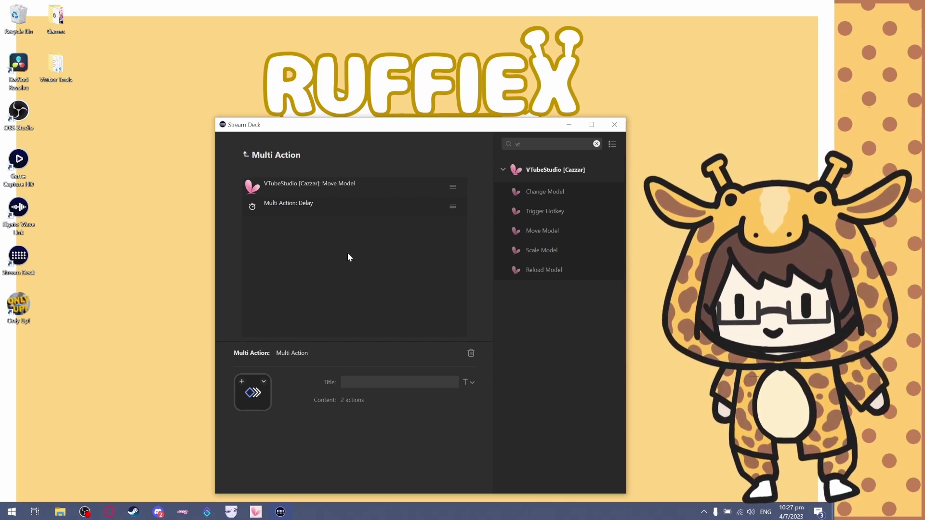
- Copy the Move Model action with its 180 rotation and paste it after the Delay in the multi action
left_click(324, 194)
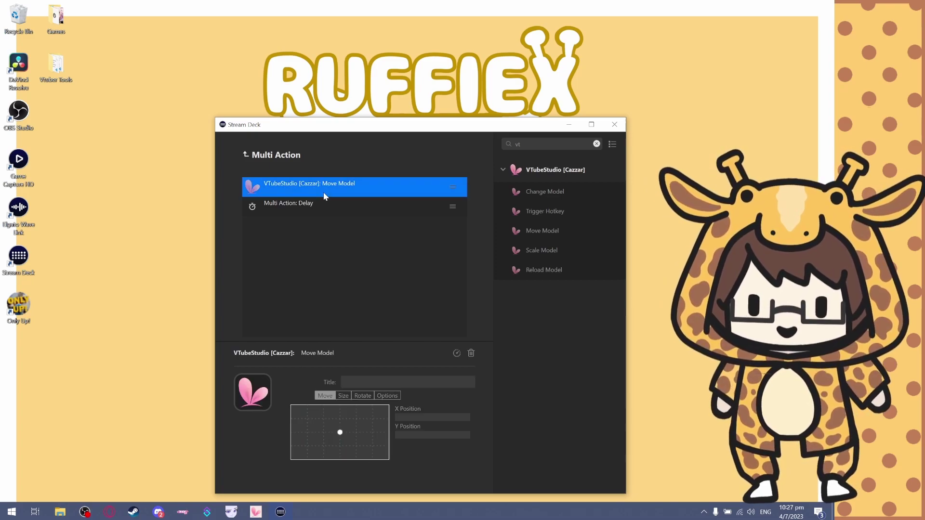
left_click(364, 396)
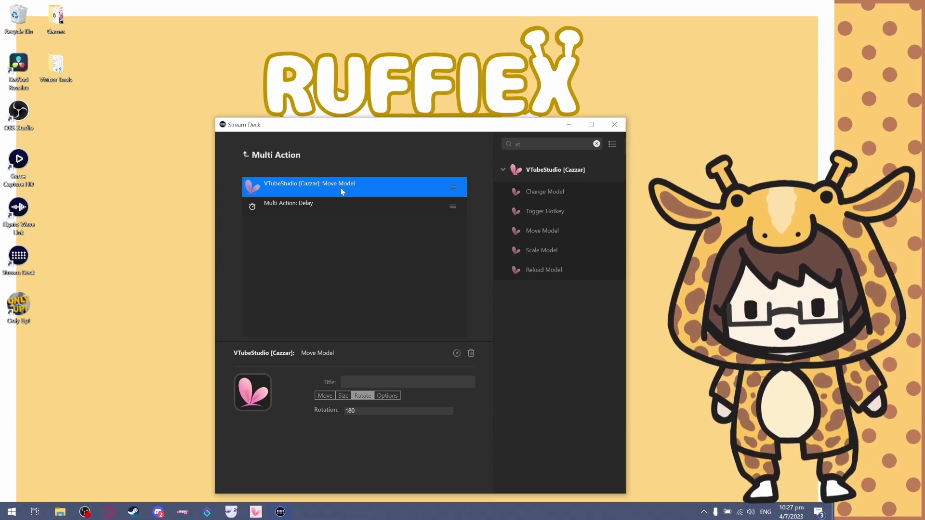
left_click(332, 239)
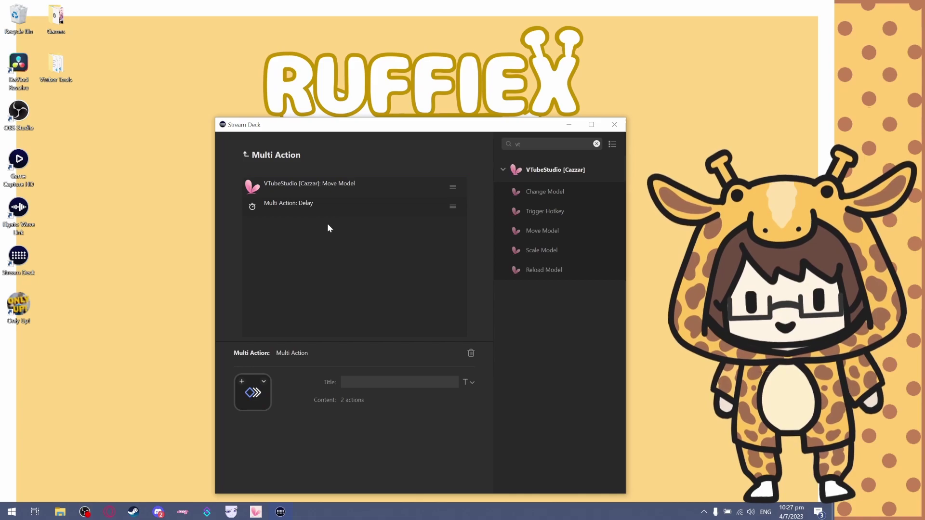
key("ctrl+v")
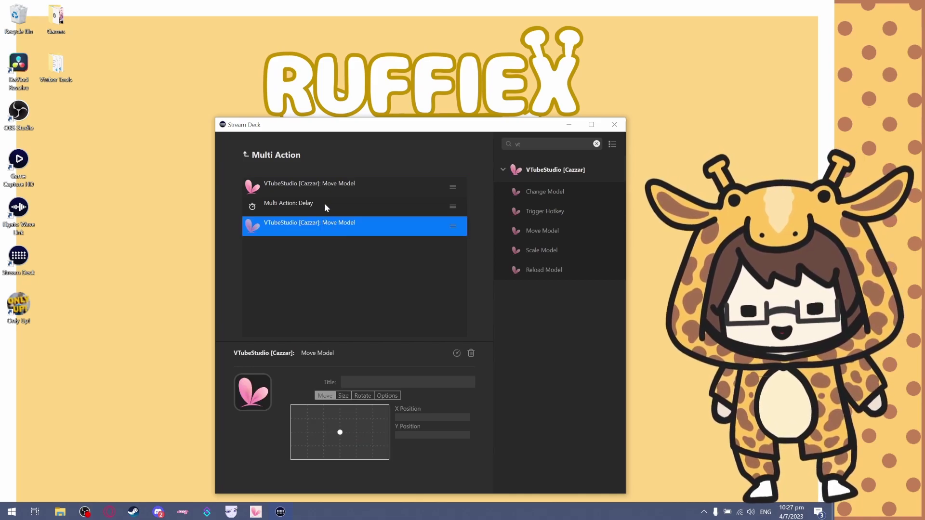
- Set the Delay between the two Move Model actions to 100 ms
left_click(324, 203)
double_click(348, 400)
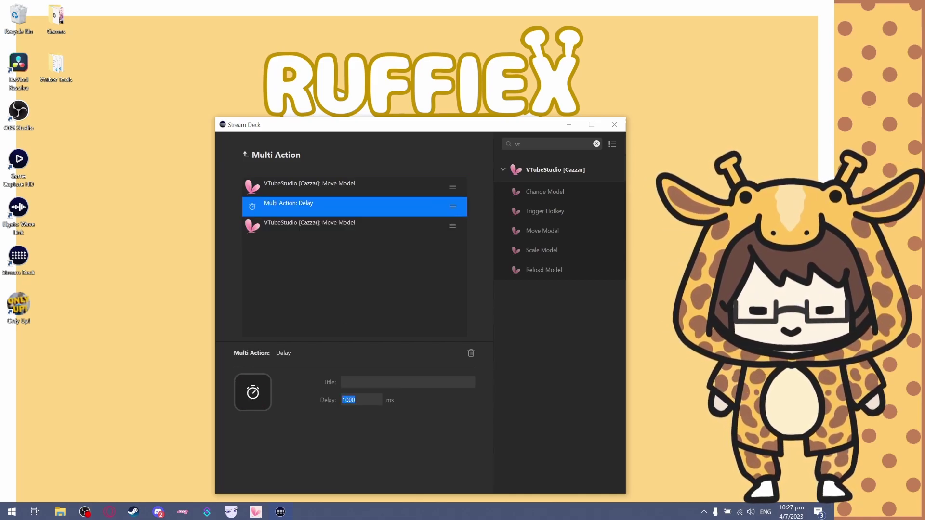
type("100")
left_click(351, 298)
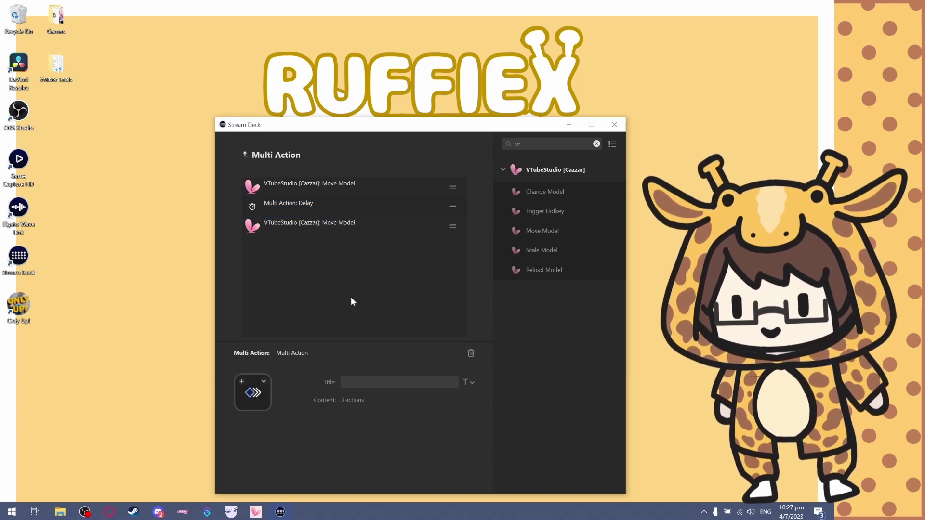
- Paste a third Move Model action at the end of the multi action sequence
left_click(335, 223)
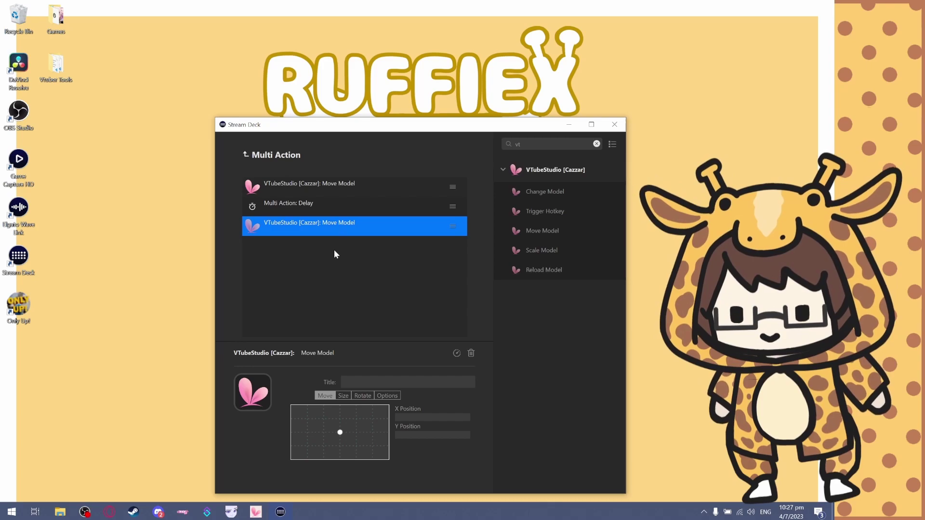
left_click(342, 209)
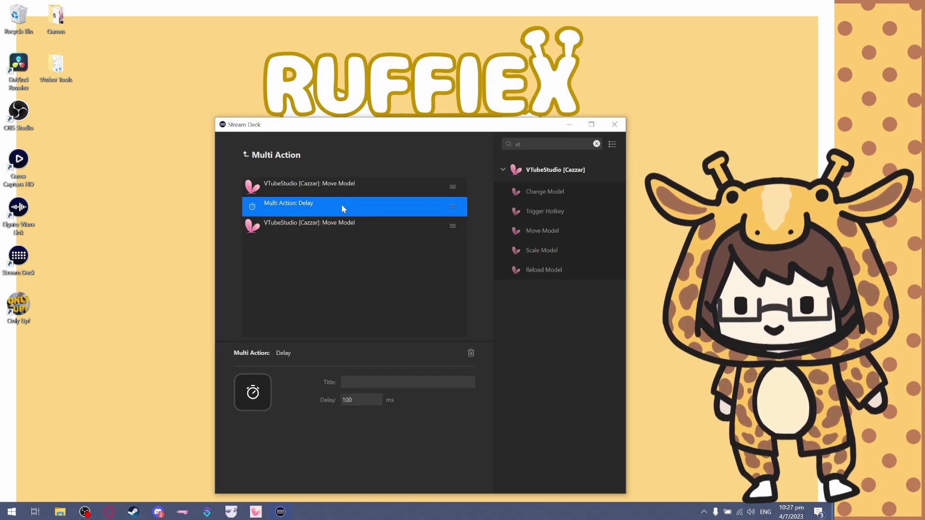
left_click(340, 269)
key("ctrl+v")
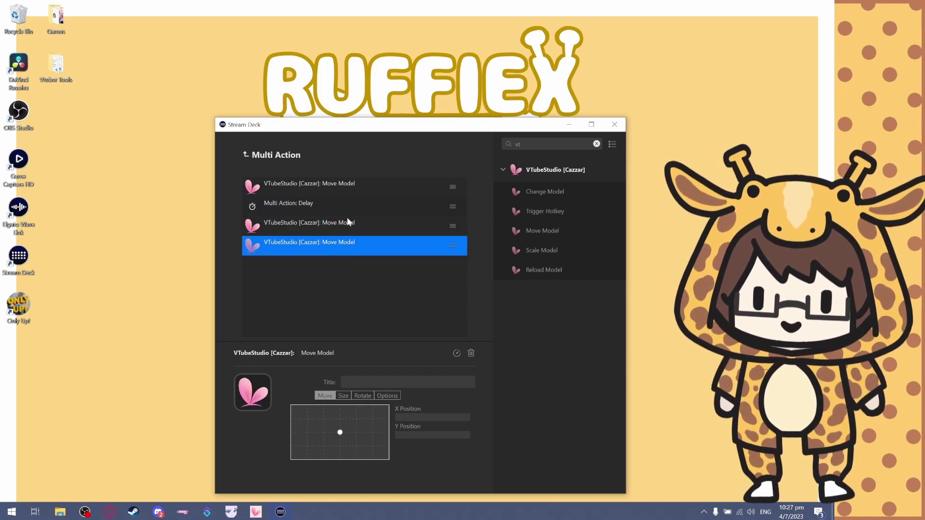
- Duplicate the 100 ms Delay and place the copy between the second and third Move Model actions
left_click(345, 208)
left_click(338, 234)
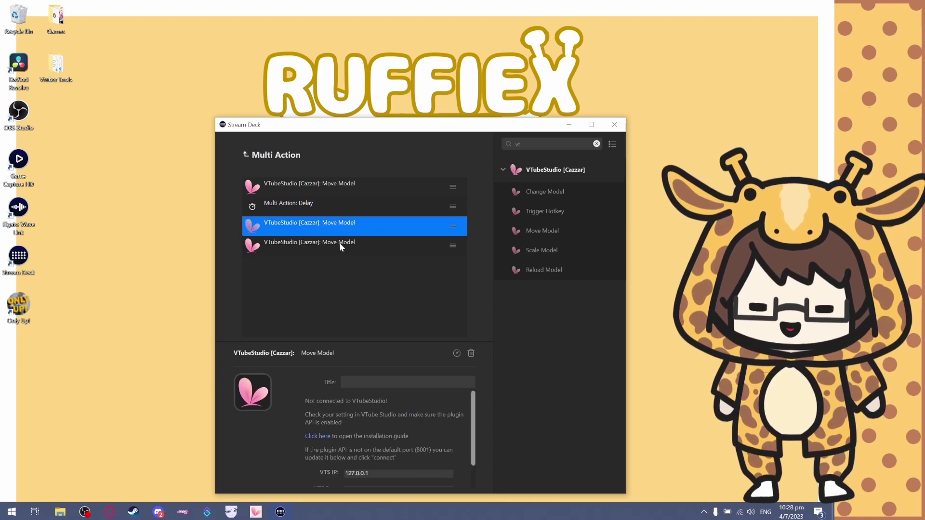
key("ctrl+v")
left_click_drag(344, 223, 343, 258)
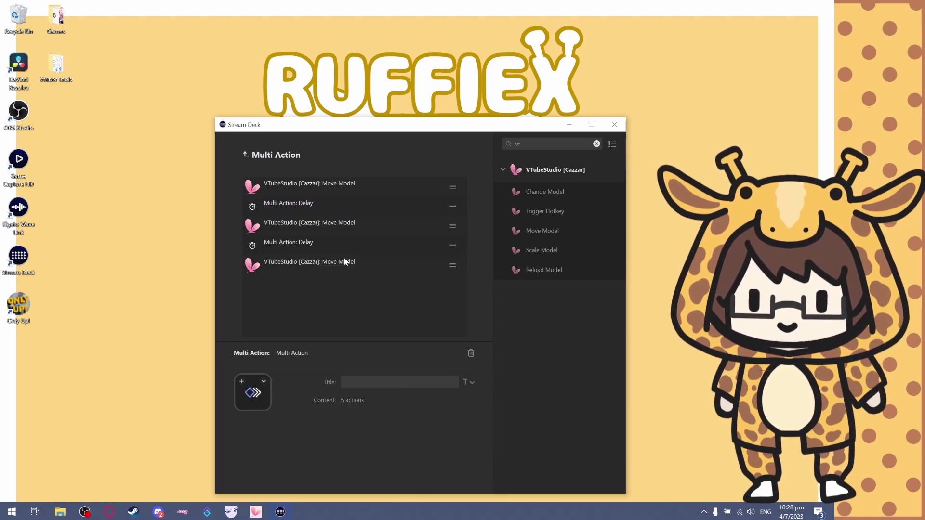
- Copy the second 100 ms Delay and paste it after the third Move Model action
left_click(335, 246)
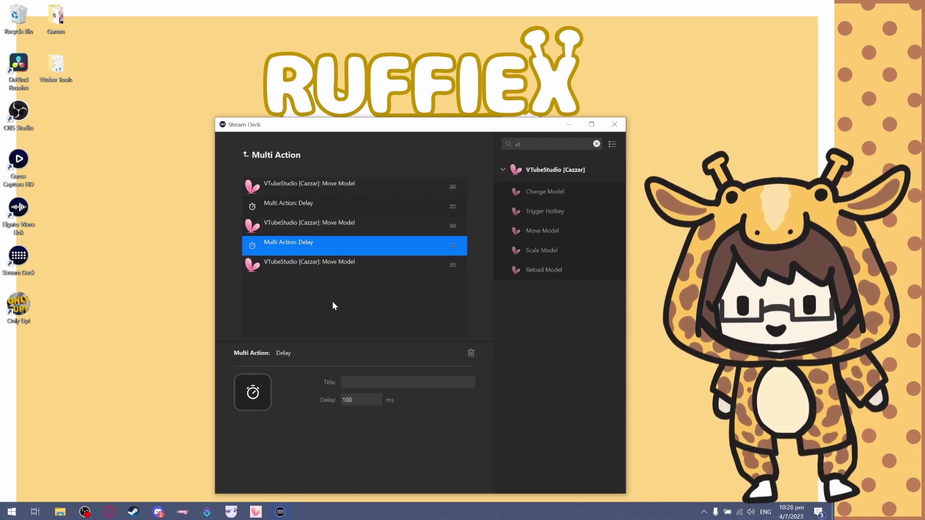
left_click(331, 300)
left_click(337, 244)
left_click(337, 244)
left_click(346, 241)
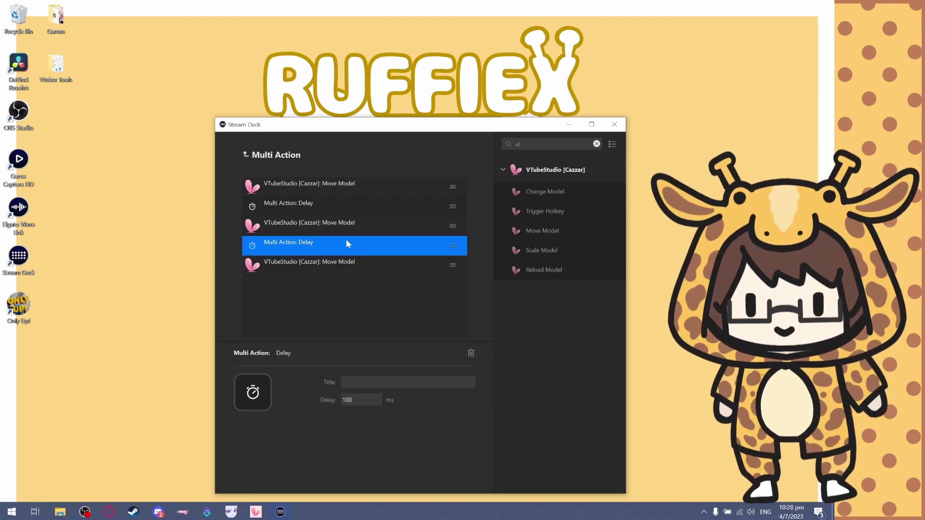
left_click(347, 305)
key("ctrl+v")
left_click(345, 289)
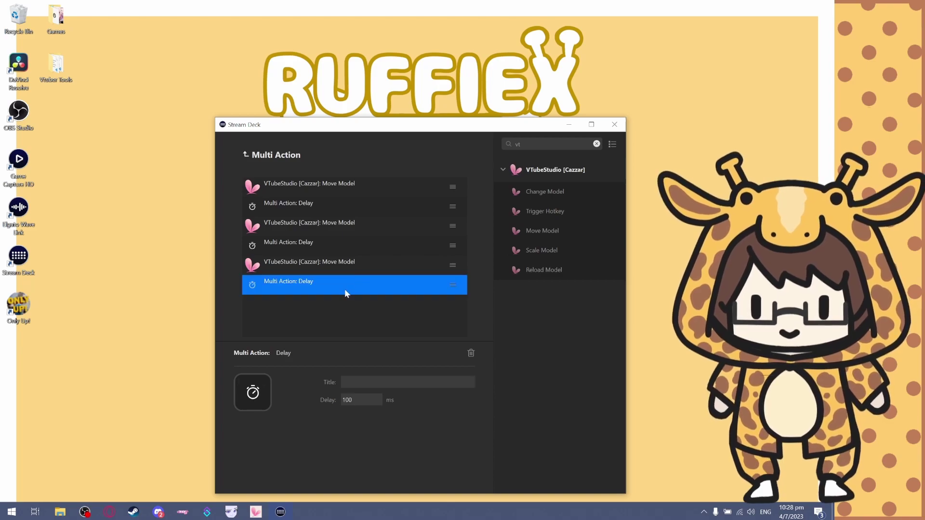
- Copy the third Move Model to the end of the sequence as a fourth one, and open the first Move Model's settings
left_click(354, 262)
key("ctrl+c")
left_click(330, 304)
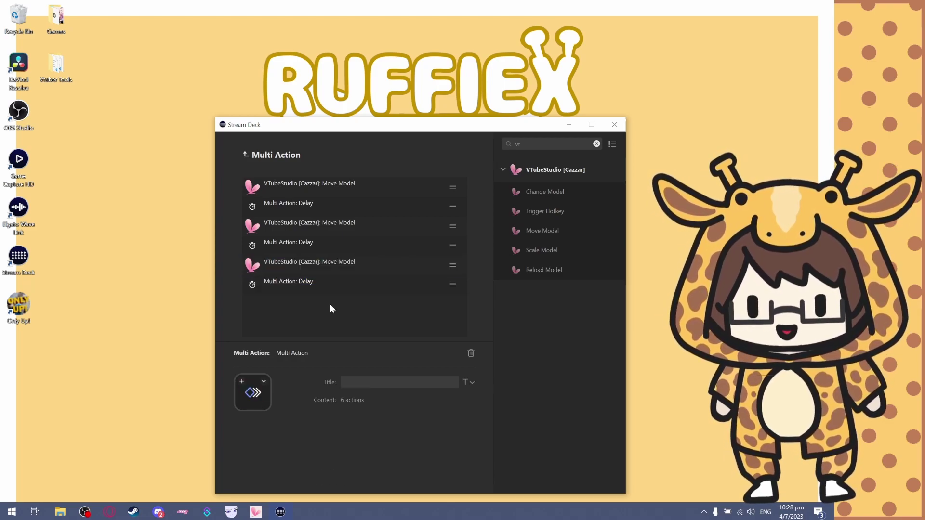
key("ctrl+v")
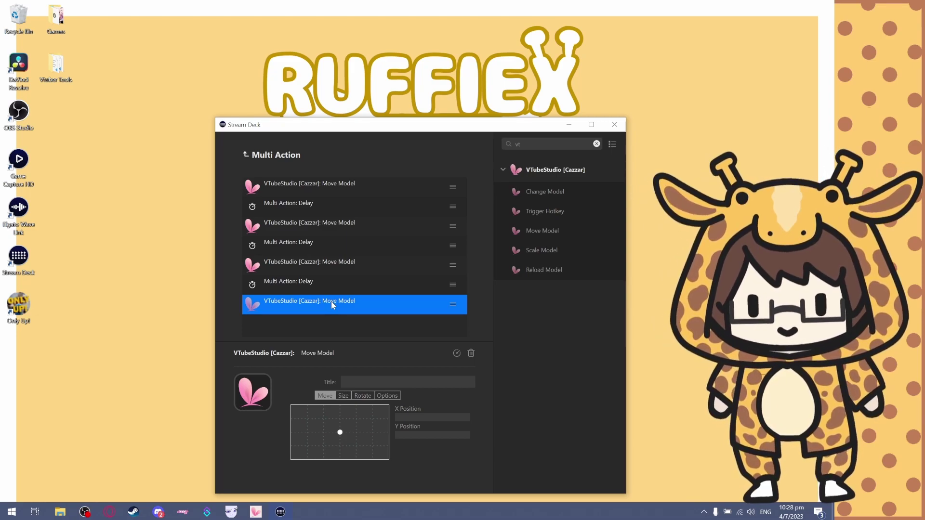
left_click(340, 192)
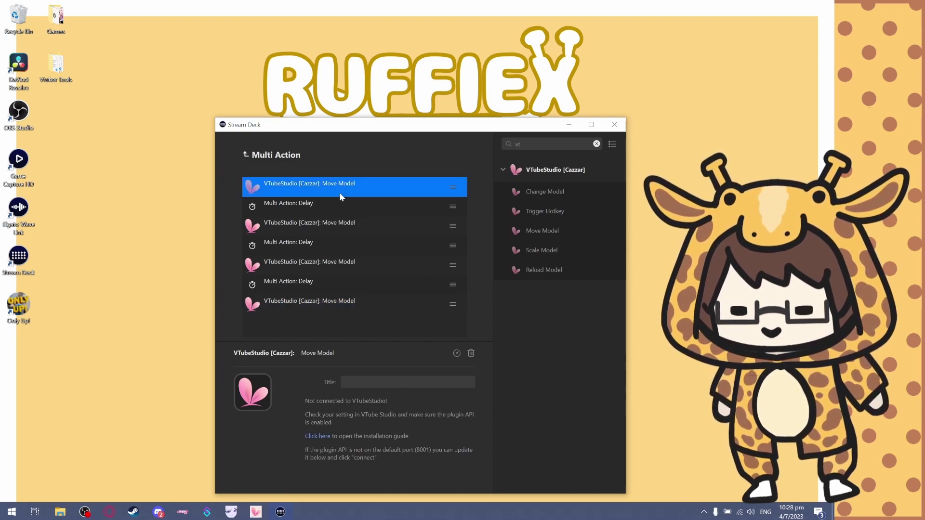